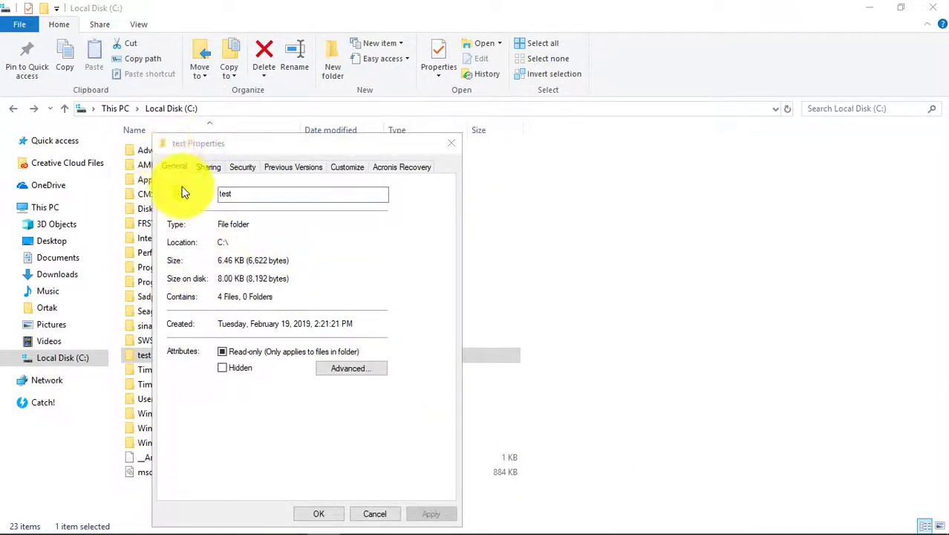
Review the test folder's security permissions for Authenticated Users, SYSTEM, Administrators and Users
left_click(242, 168)
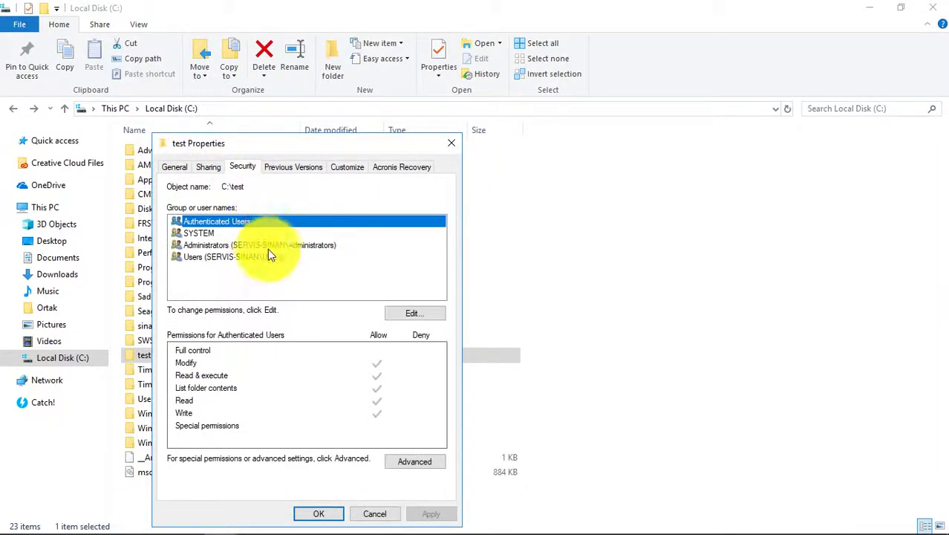
left_click(401, 315)
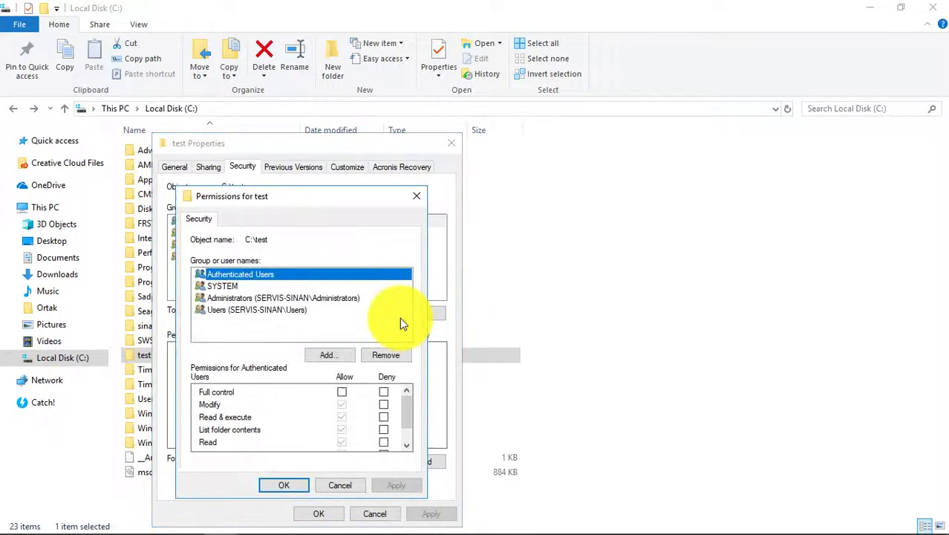
left_click(417, 196)
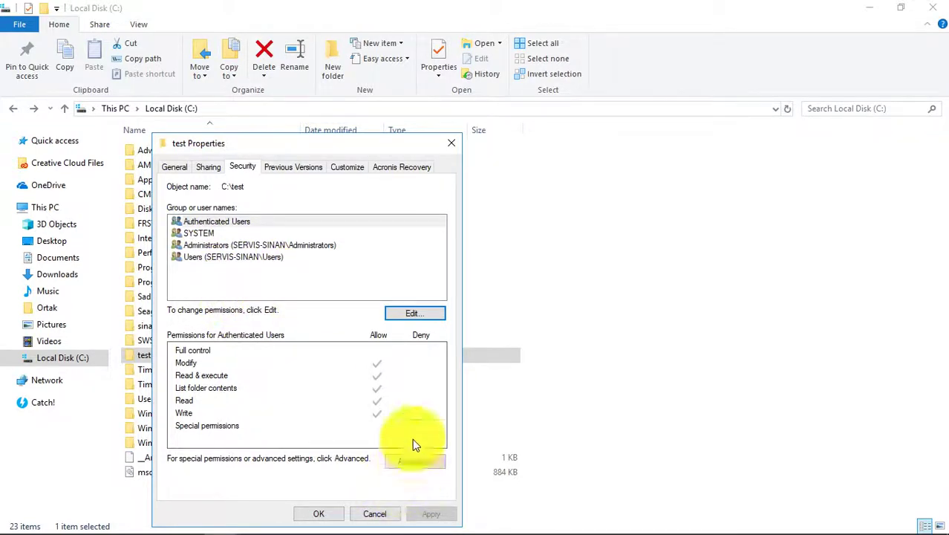
left_click(215, 234)
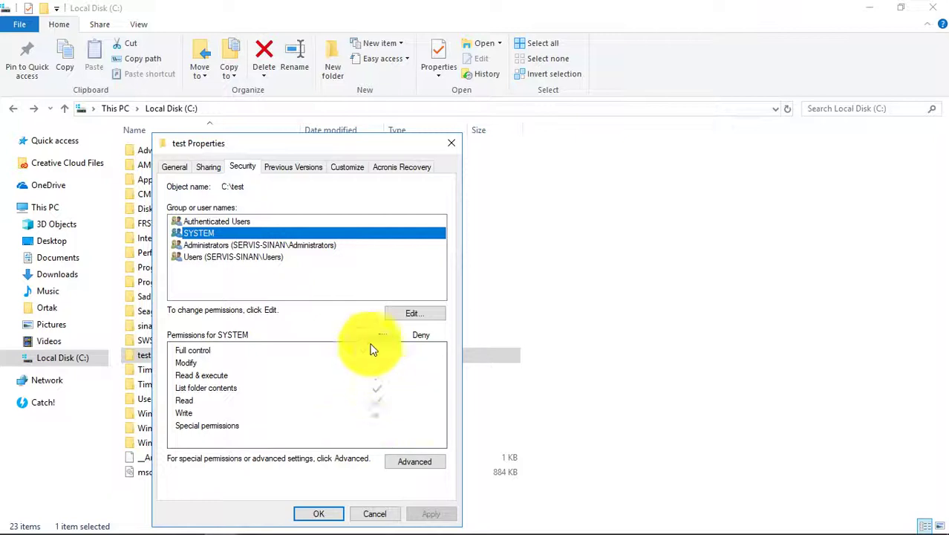
left_click(224, 242)
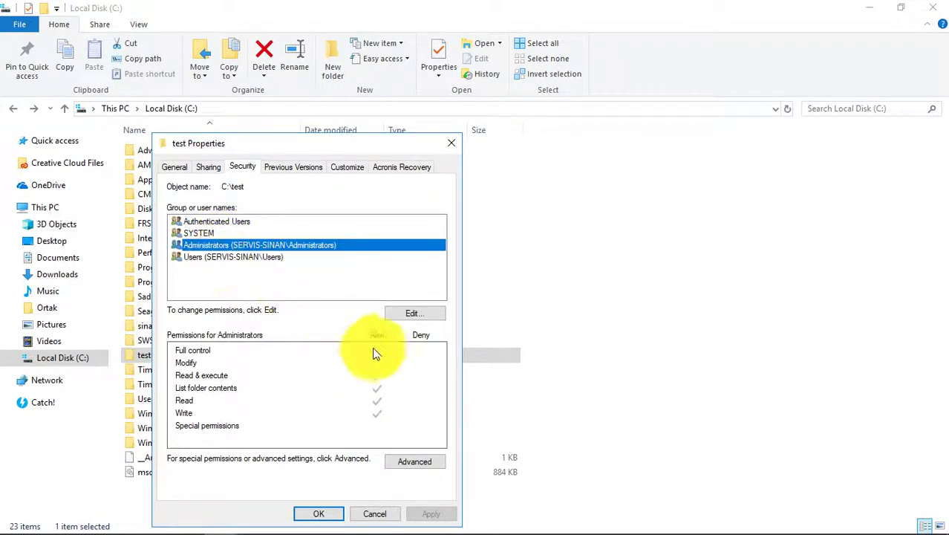
left_click(244, 257)
left_click(222, 222)
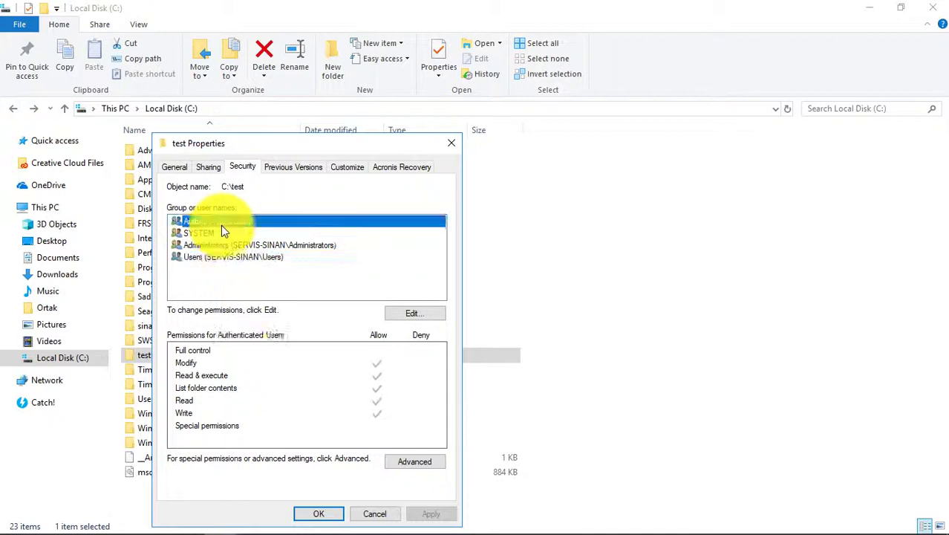
Start a new advanced permission entry for the test folder with the individual local user account found on SERVIS-SINAN as principal
left_click(413, 462)
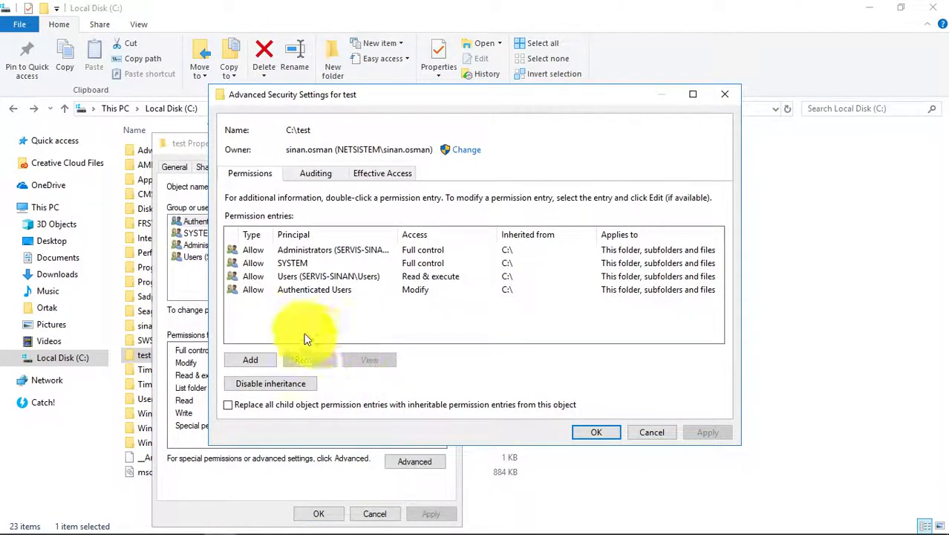
left_click(253, 360)
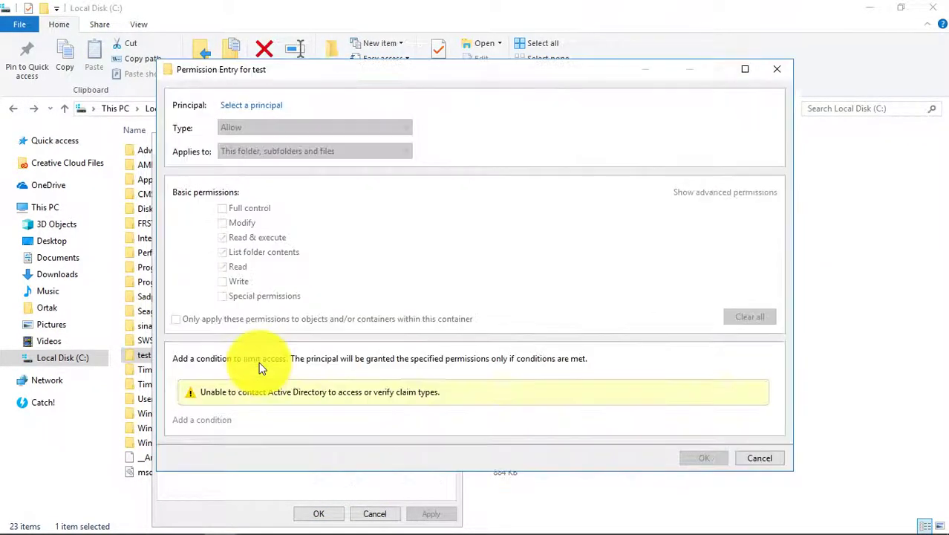
left_click(272, 109)
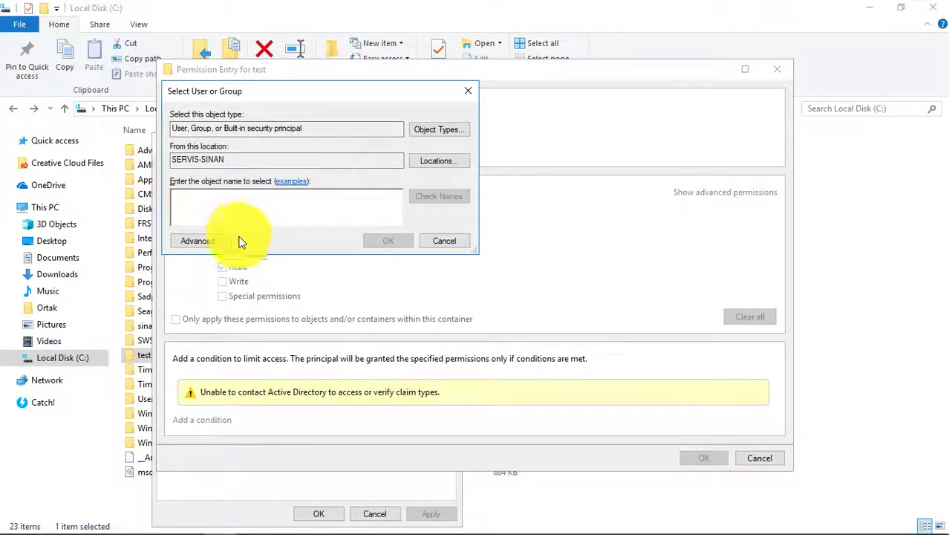
left_click(213, 242)
left_click(494, 247)
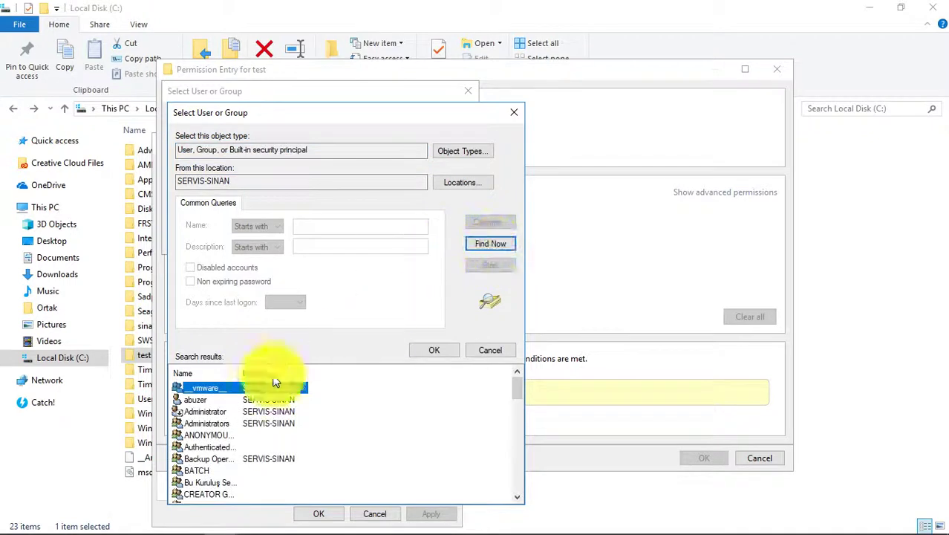
double_click(196, 400)
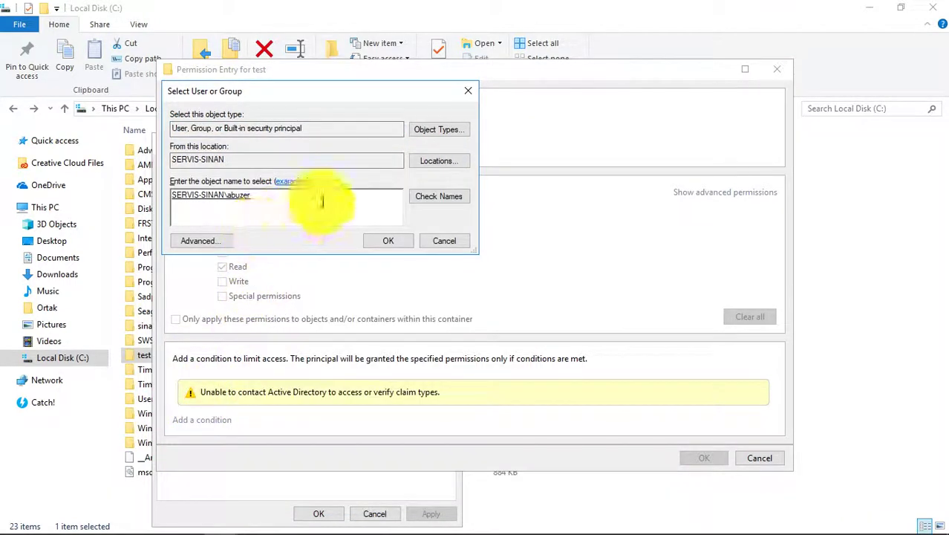
left_click(379, 238)
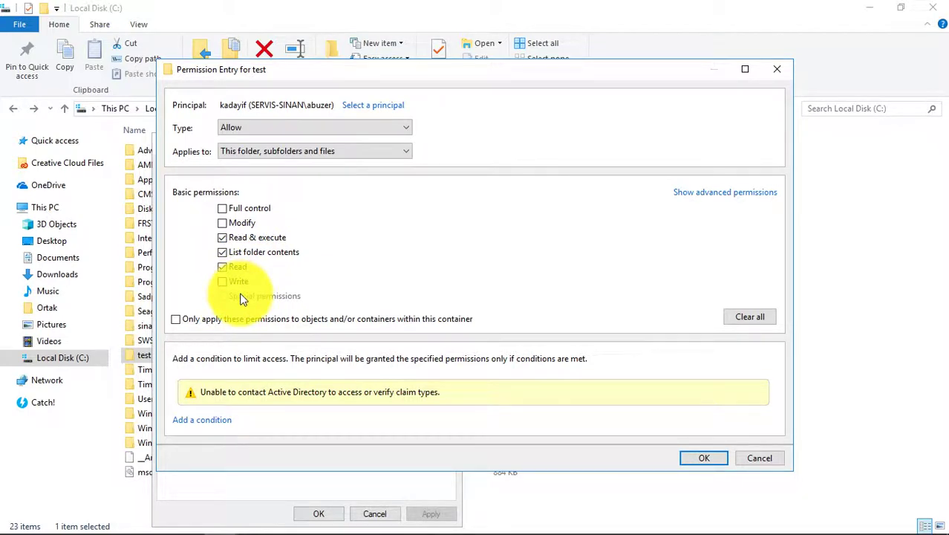
Clear the entry's basic permissions and select the advanced permissions Delete and Delete subfolders and files
left_click(243, 238)
left_click(241, 237)
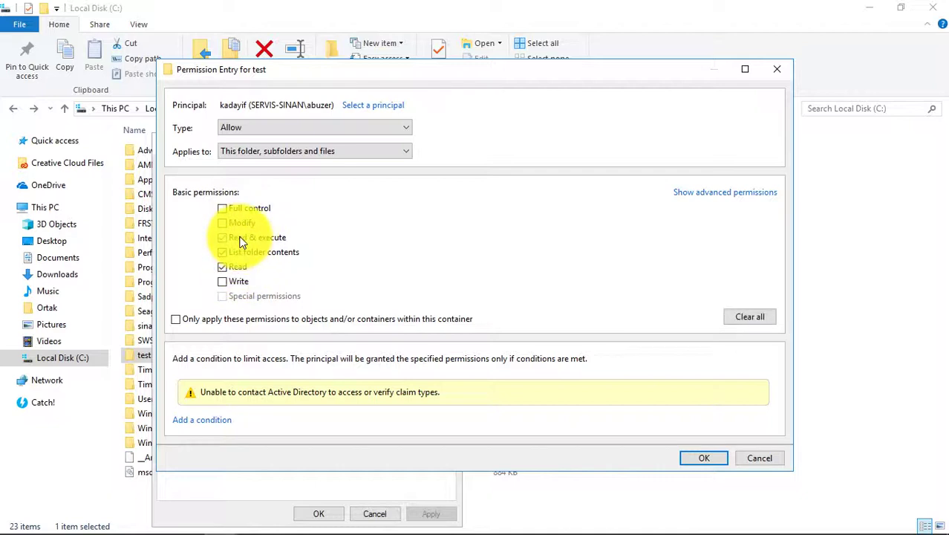
left_click(240, 239)
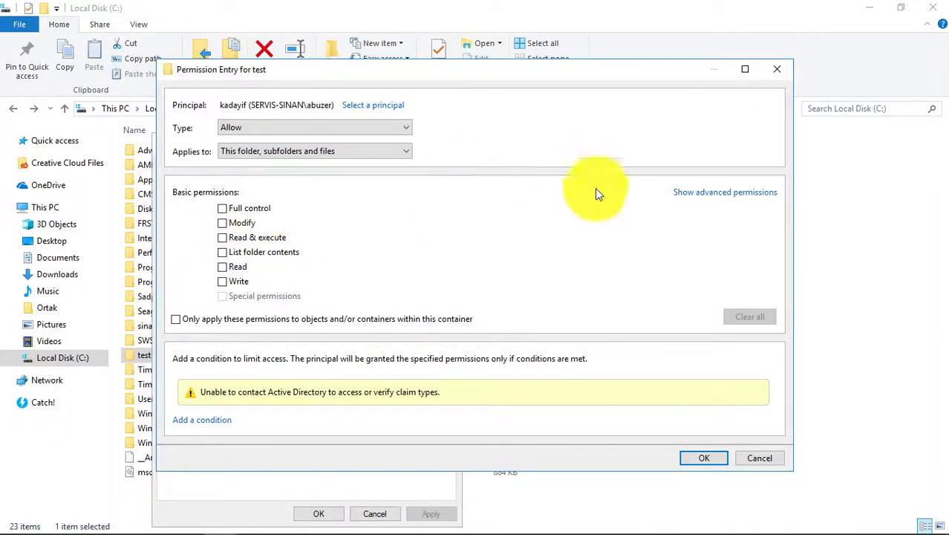
left_click(745, 195)
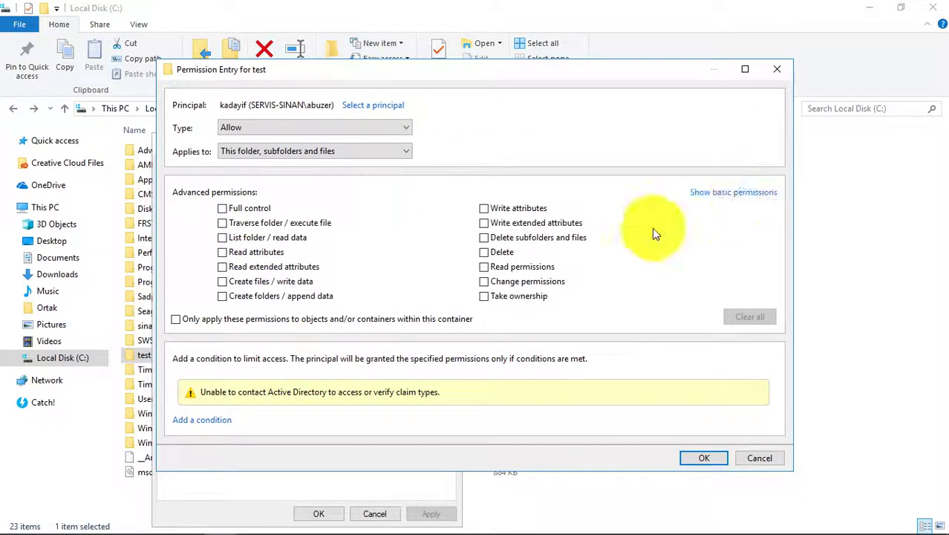
left_click(485, 253)
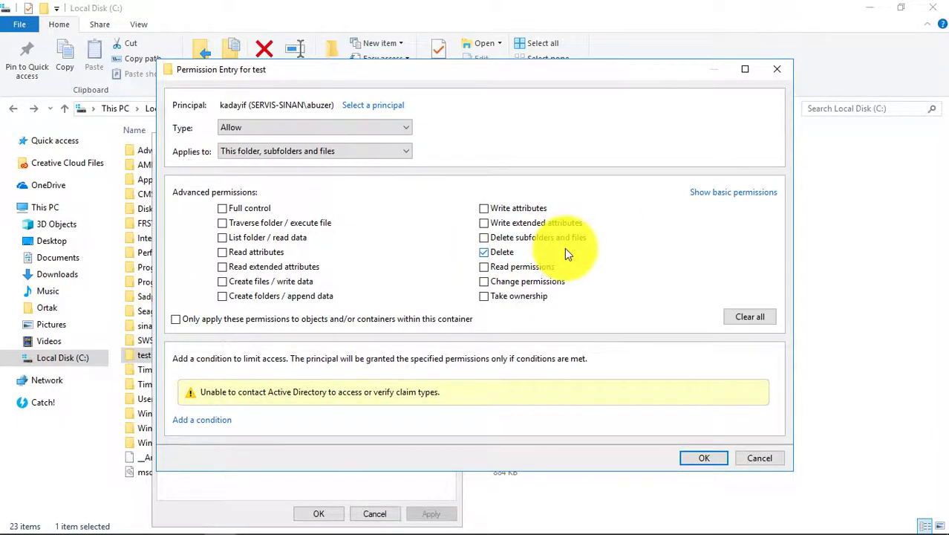
left_click(485, 239)
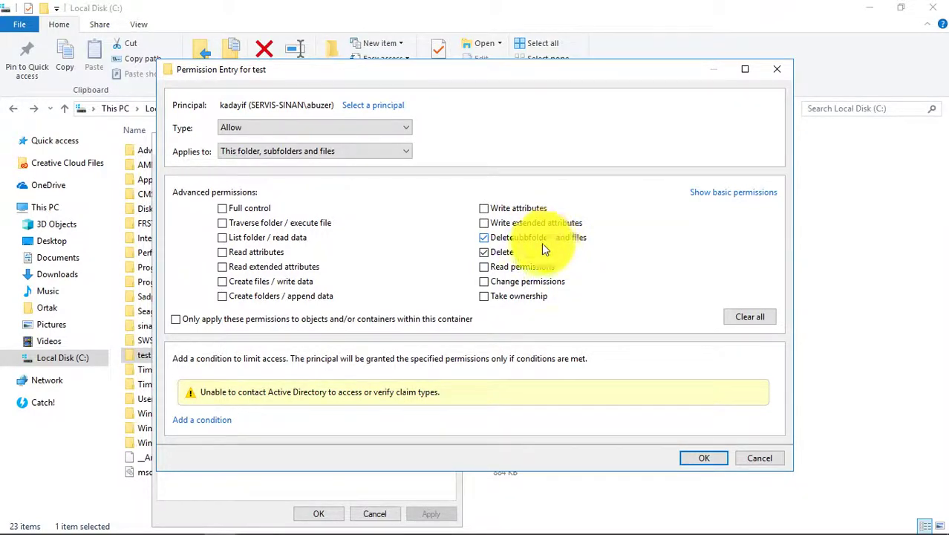
Set the permission entry's type to Deny and apply it to the test folder, accepting the deny entry
left_click(351, 129)
left_click(251, 151)
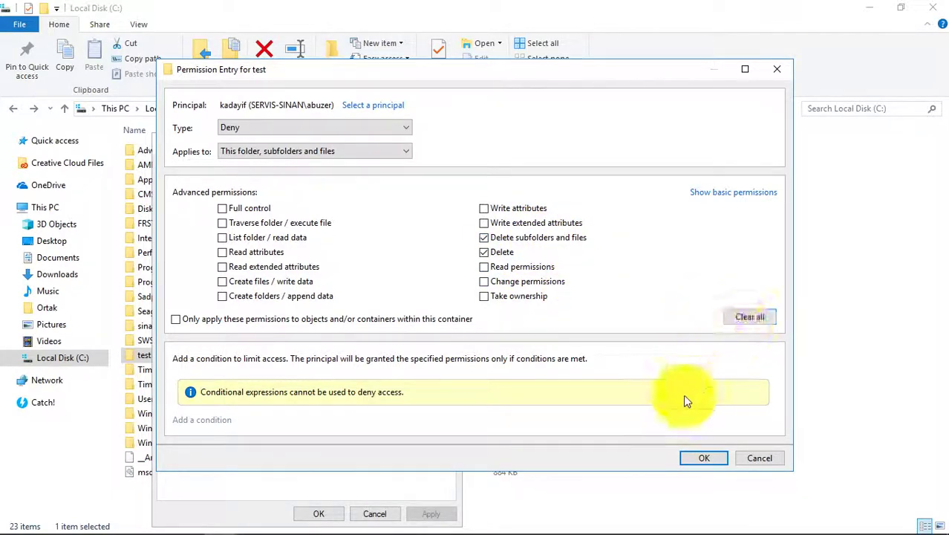
left_click(705, 461)
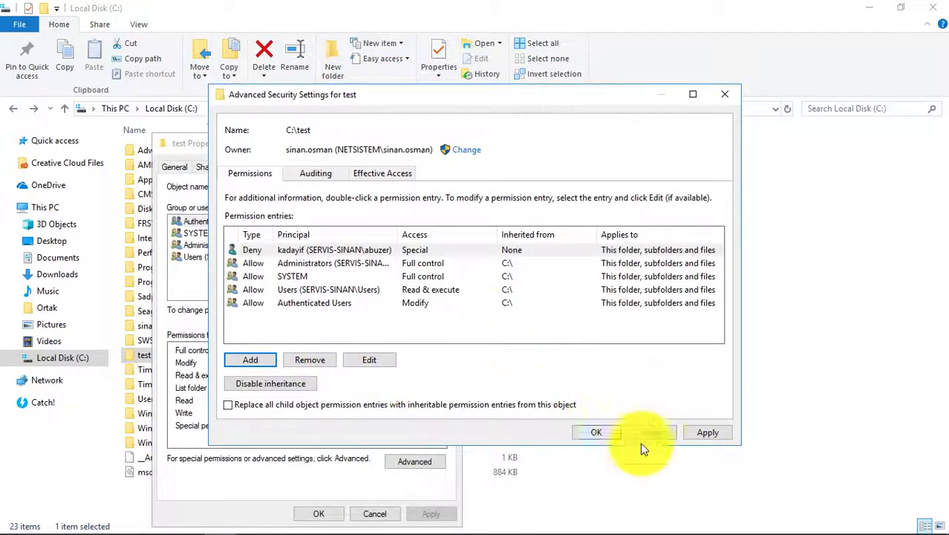
left_click(707, 433)
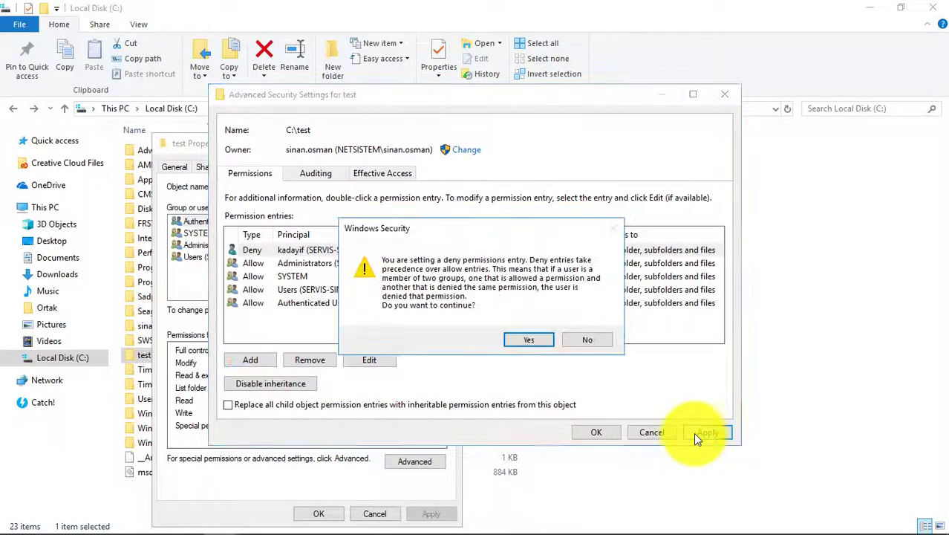
left_click(522, 340)
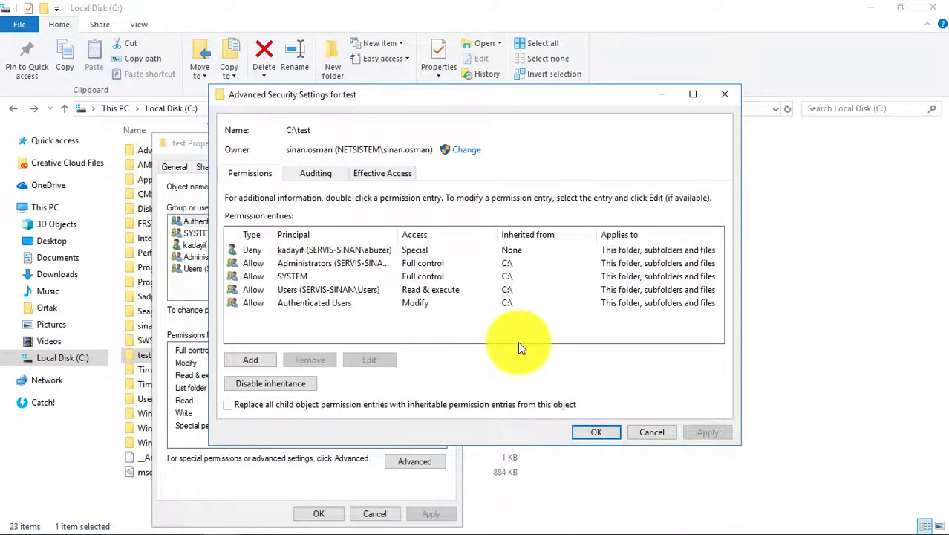
left_click(597, 432)
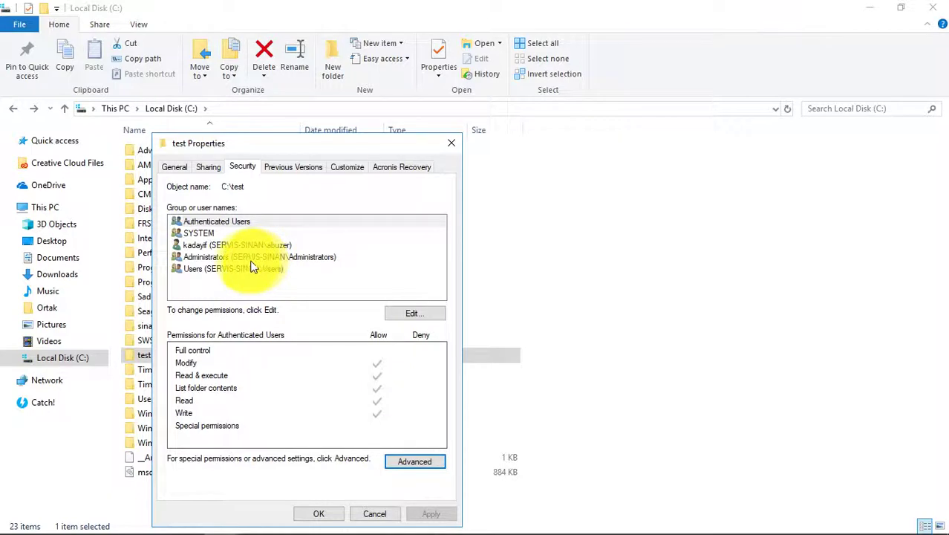
Check the permissions of the newly added local user on the test folder
left_click(218, 245)
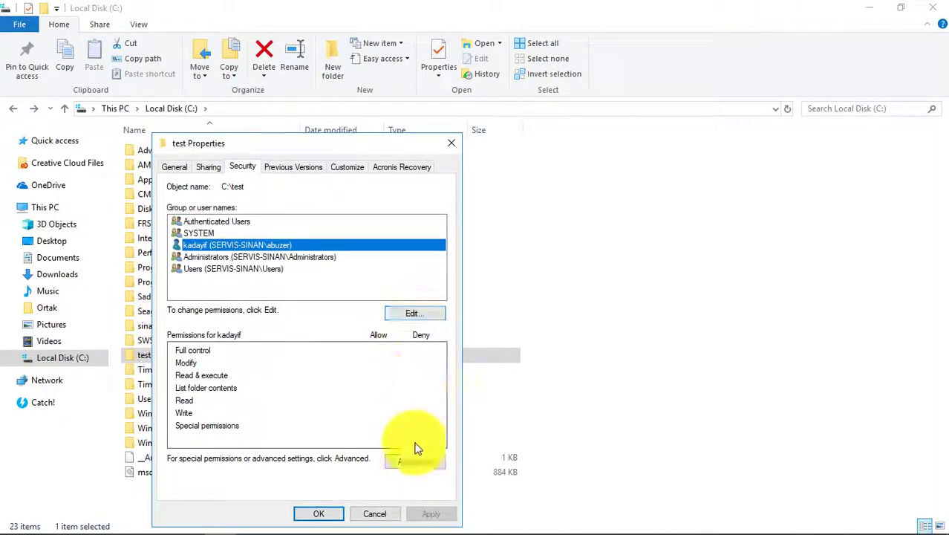
left_click(399, 313)
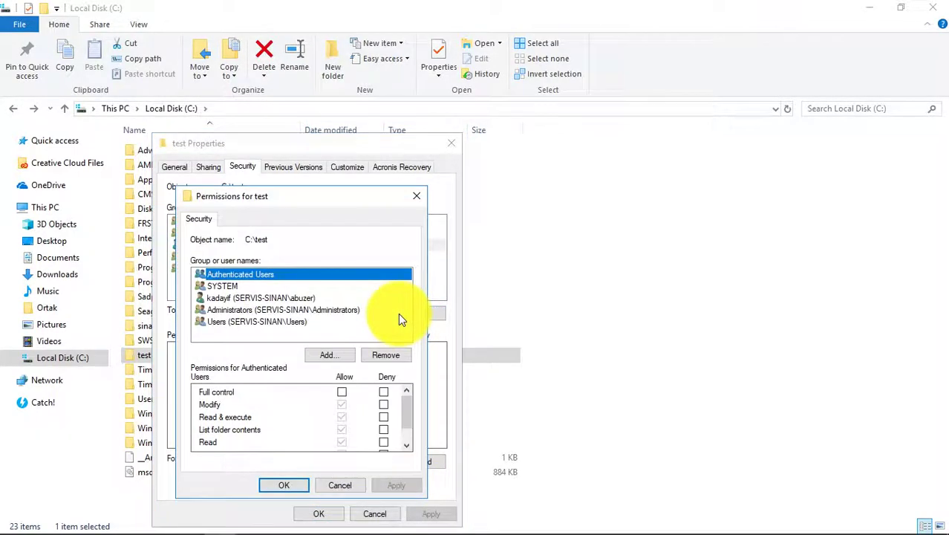
left_click_drag(401, 199, 411, 197)
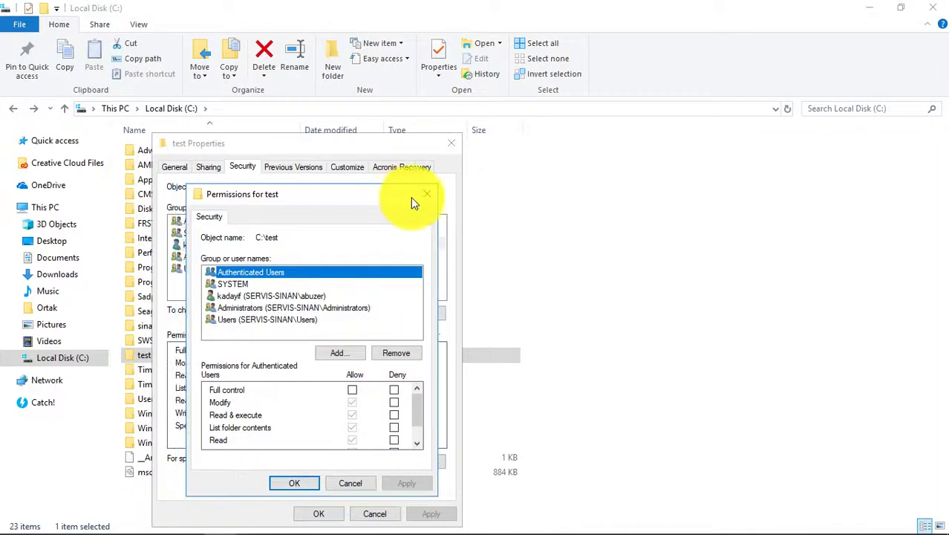
left_click(431, 195)
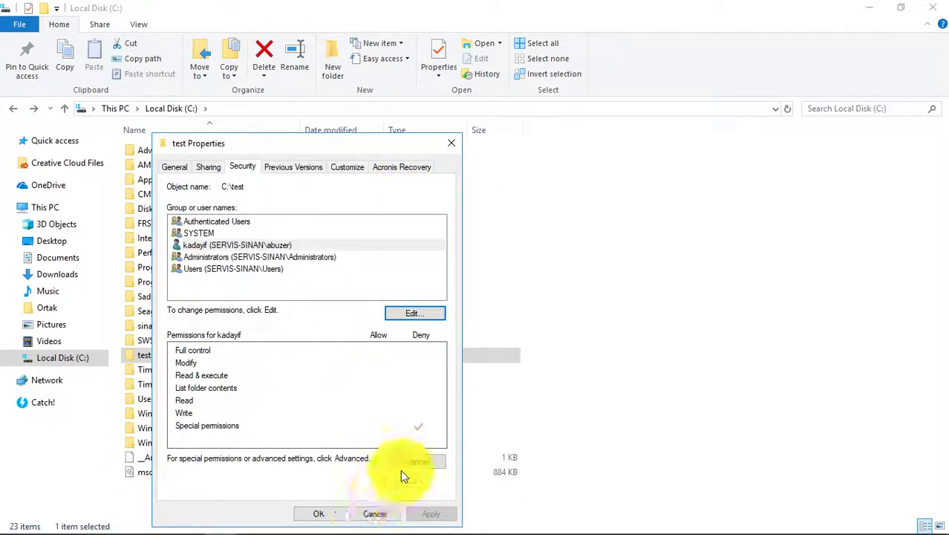
Start a second advanced permission entry for the test folder with the same local user as principal
left_click(406, 465)
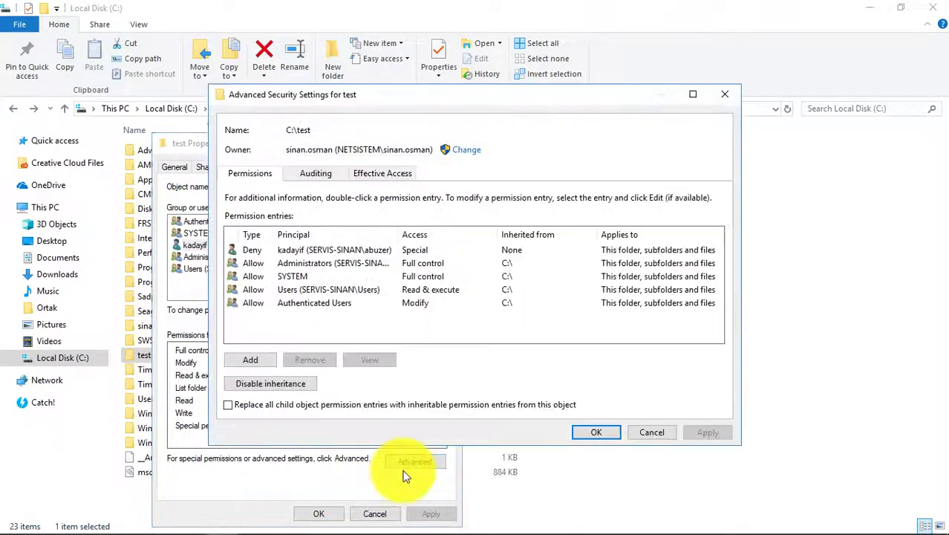
left_click(260, 358)
left_click(236, 106)
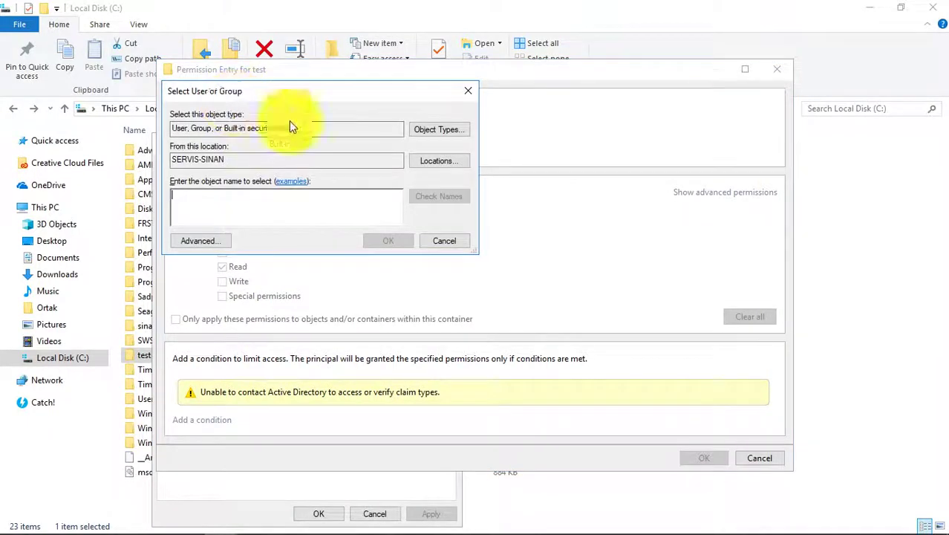
type("a")
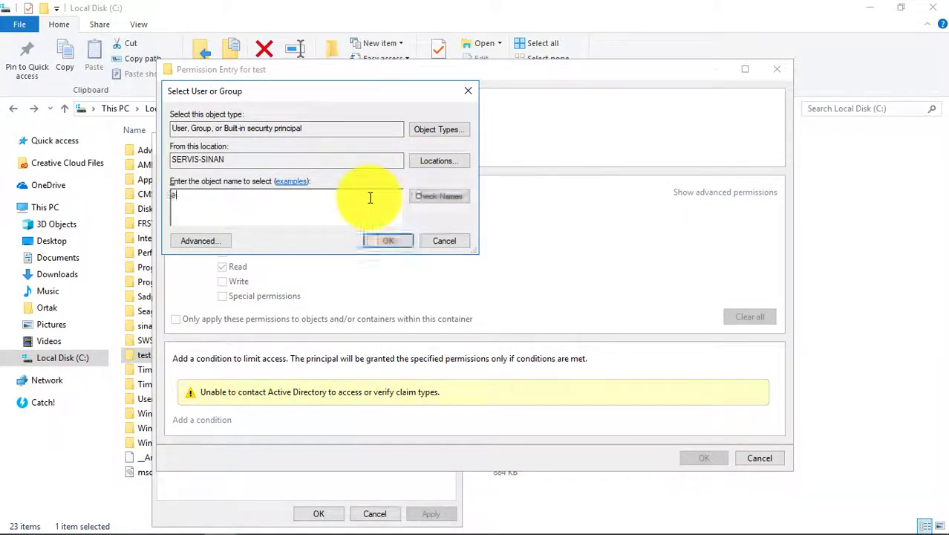
left_click(222, 239)
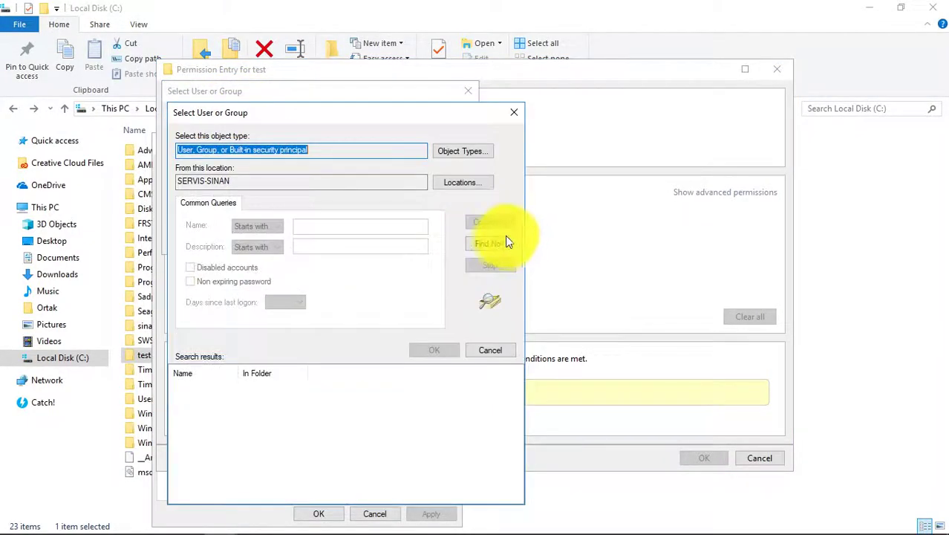
left_click(501, 243)
double_click(207, 399)
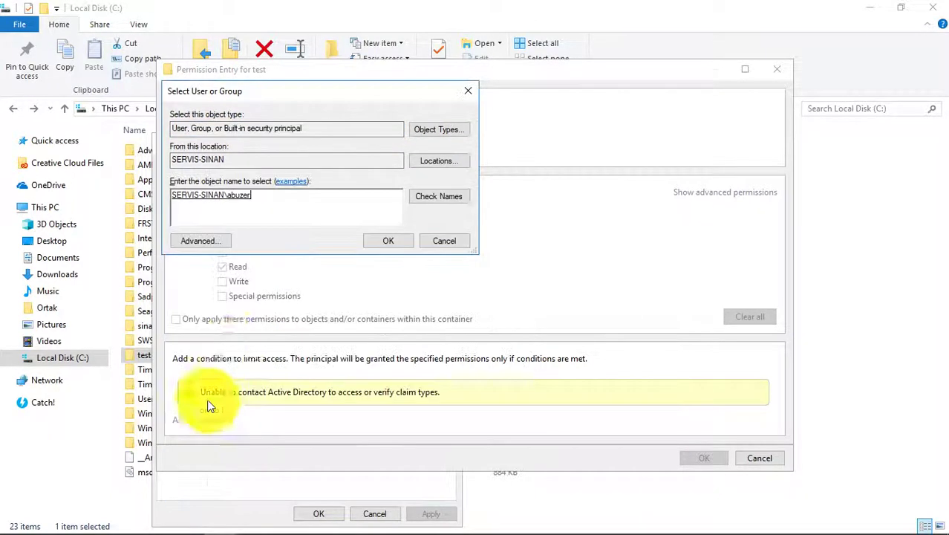
left_click(386, 242)
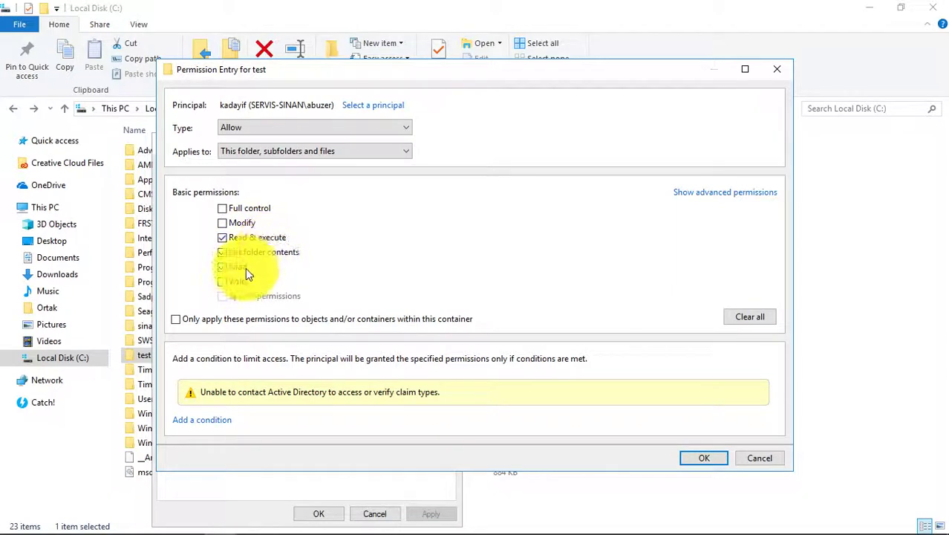
Allow the user Read & execute, List folder contents, Read and Write on the test folder and apply the entry
left_click(222, 281)
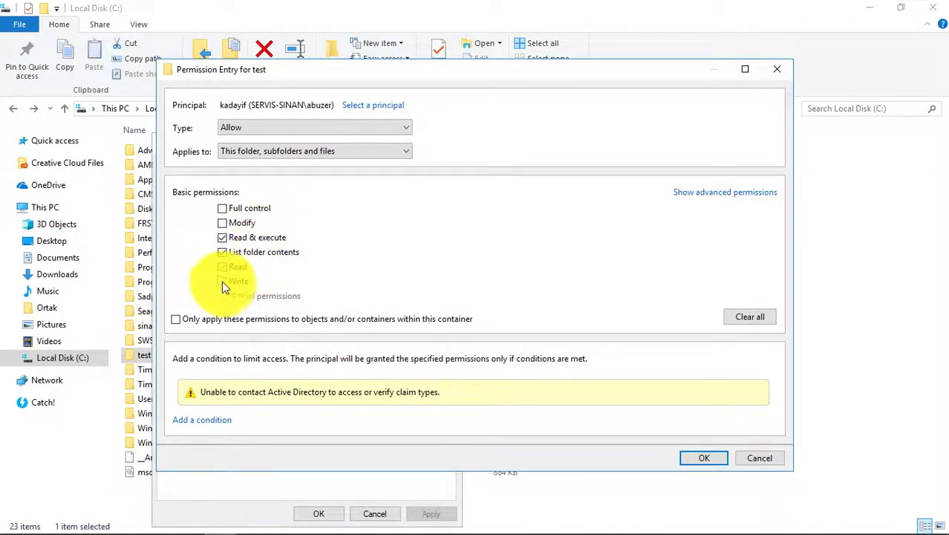
left_click(222, 237)
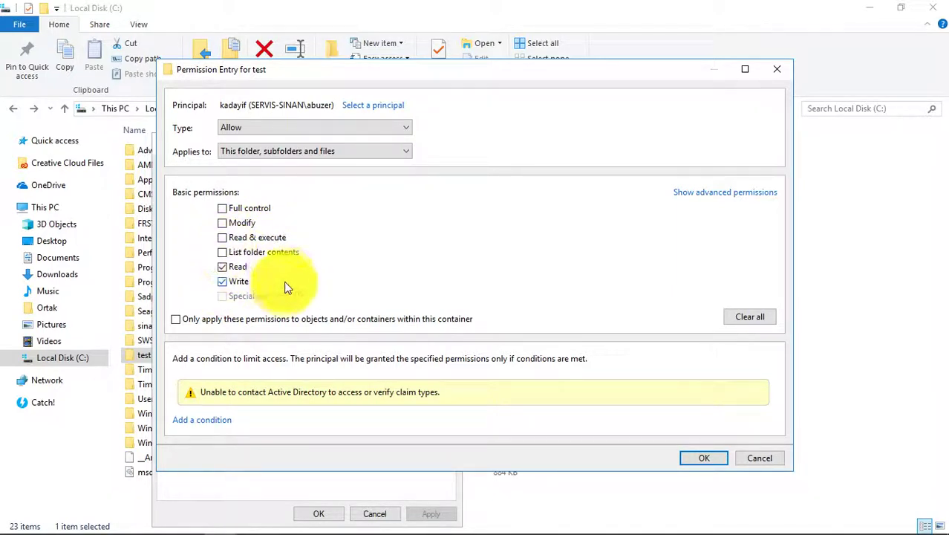
left_click(222, 223)
left_click(223, 223)
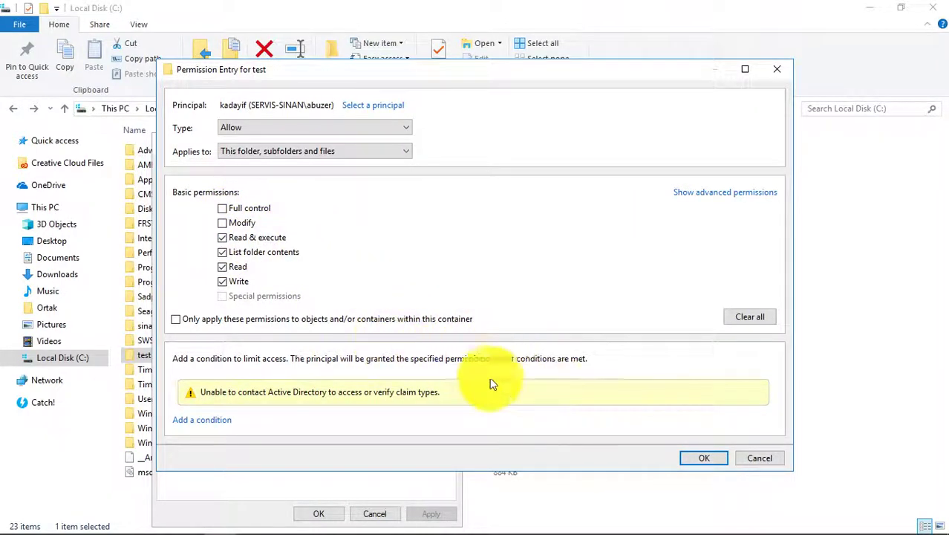
left_click(700, 459)
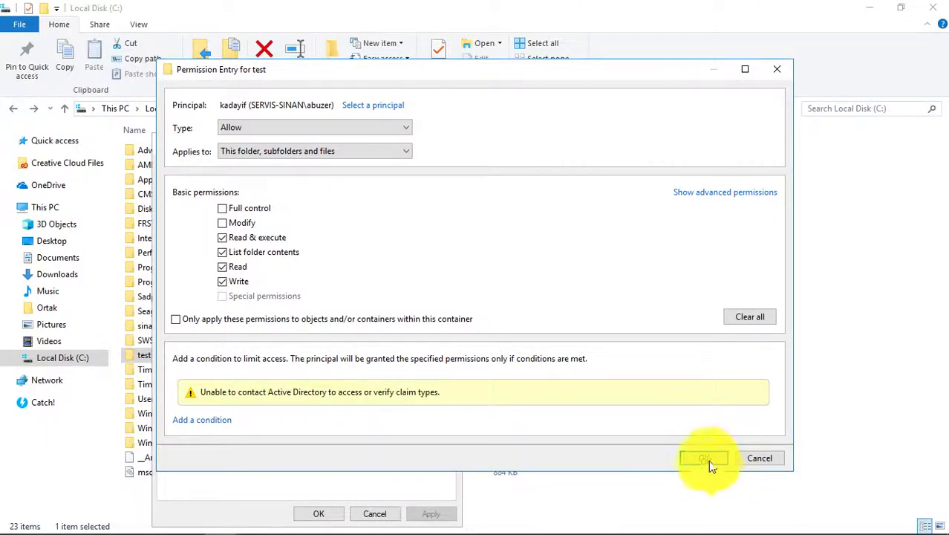
left_click(701, 433)
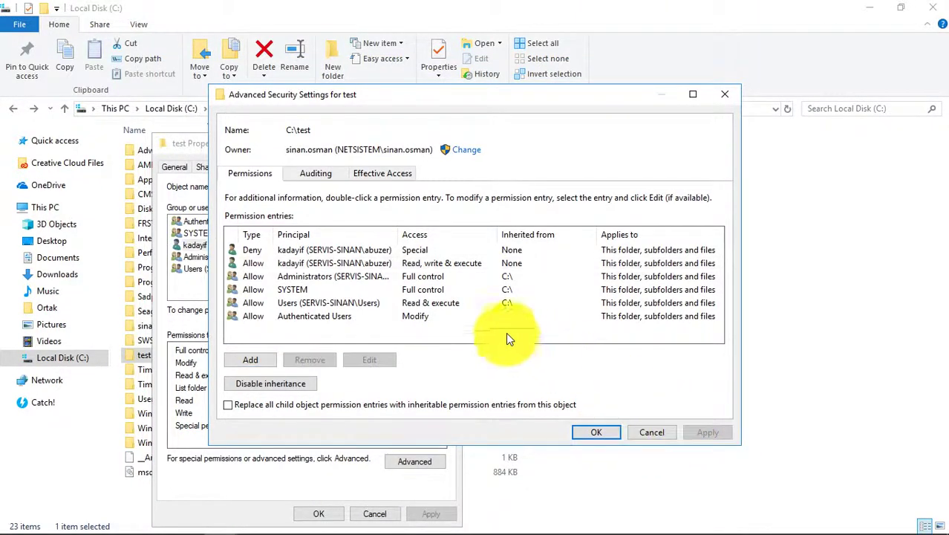
left_click(601, 434)
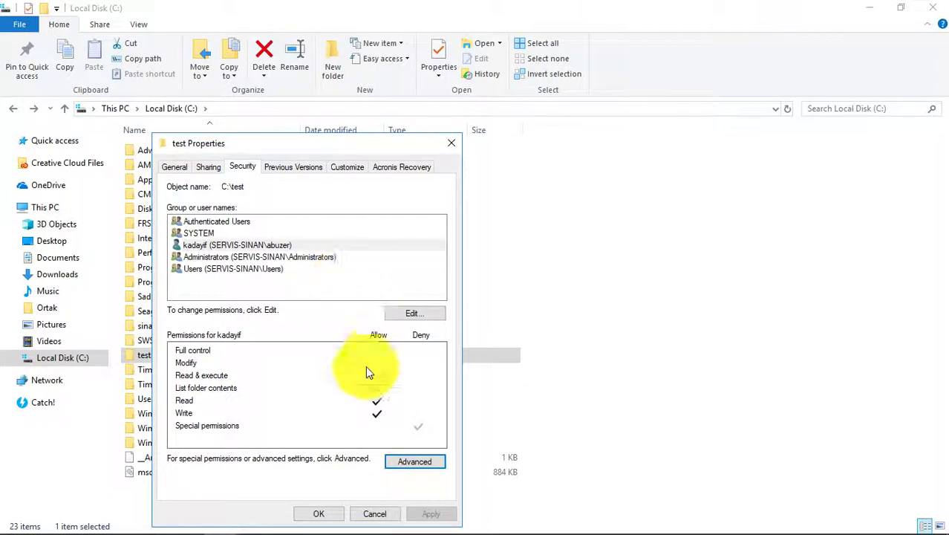